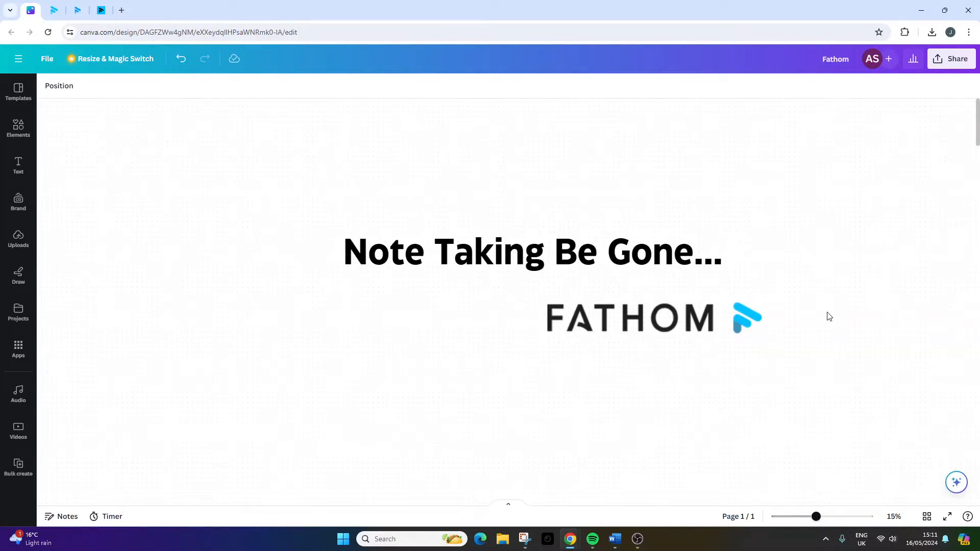
scroll(816, 330, "down", 5)
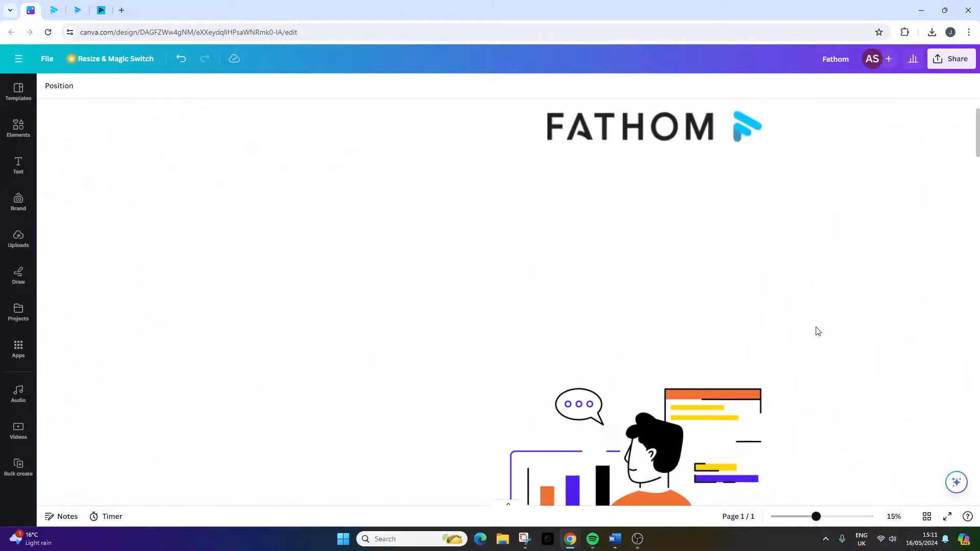
scroll(816, 330, "down", 4)
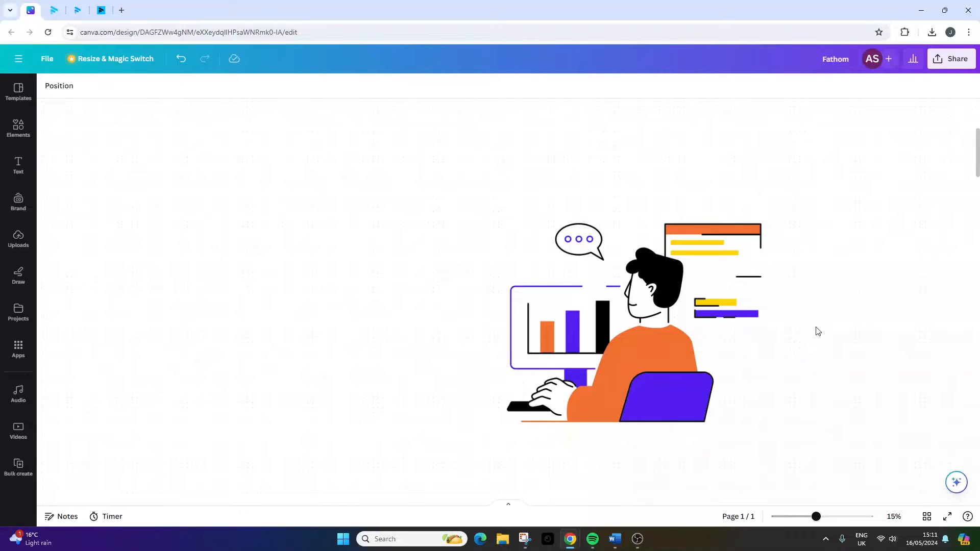
scroll(816, 330, "down", 2)
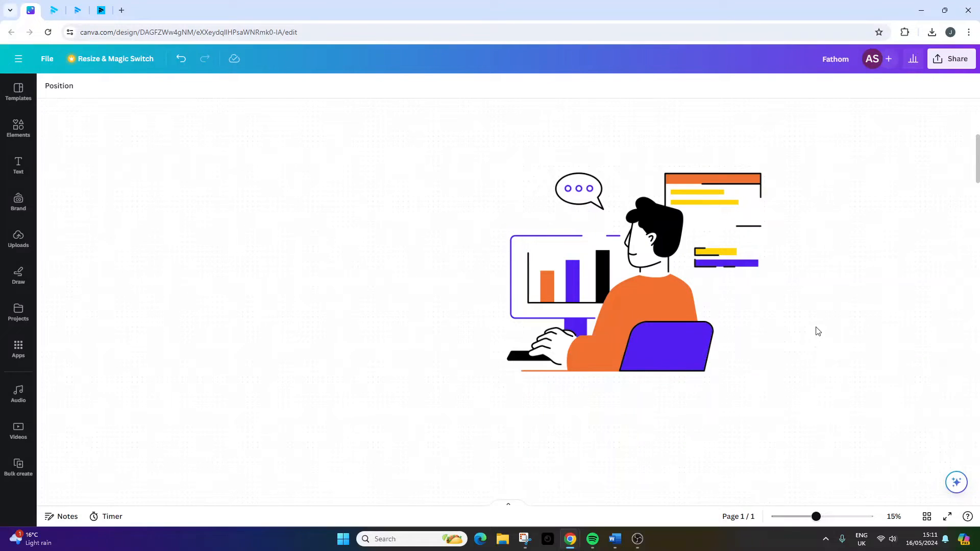
Switch from the Canva design to the Fathom 'AI Notetaker' homepage tab
left_click(60, 13)
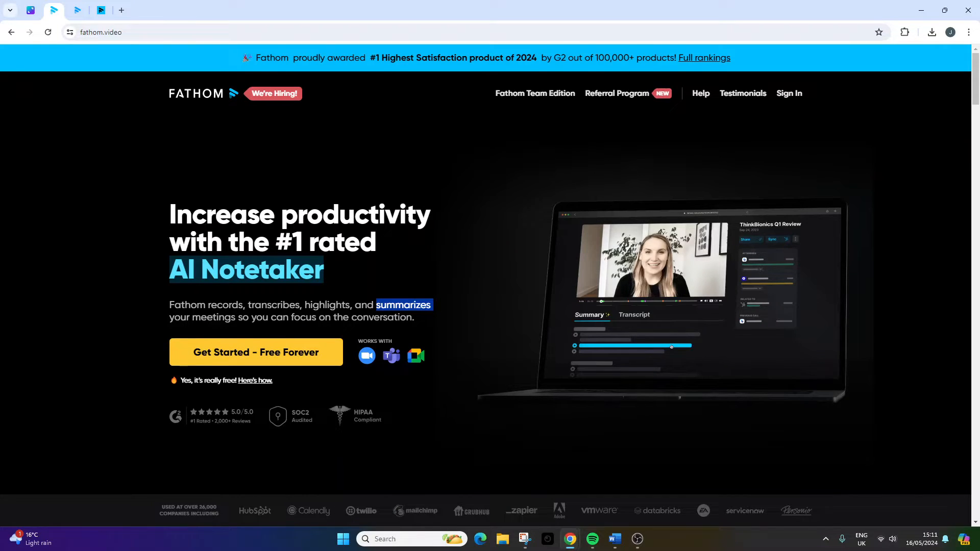
left_click(474, 459)
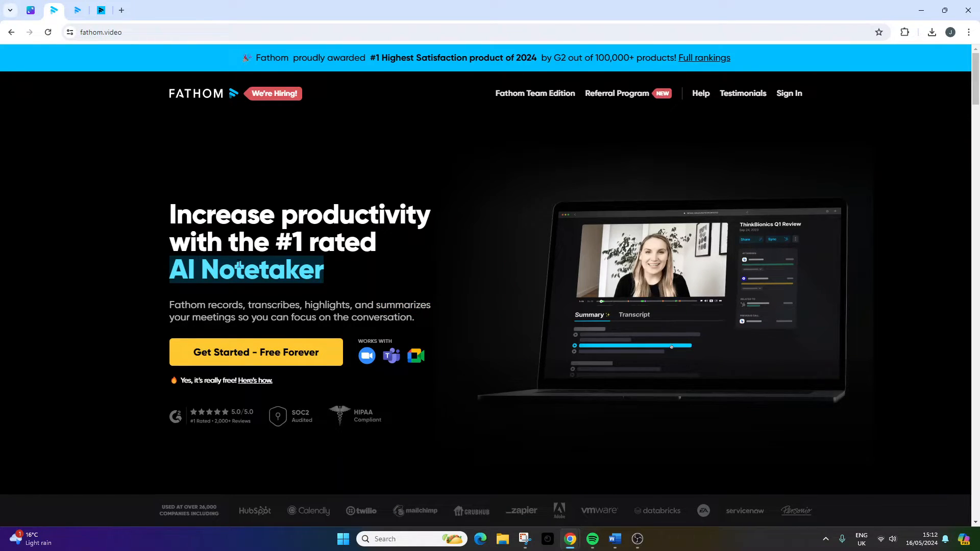
left_click_drag(172, 268, 325, 270)
left_click_drag(163, 305, 289, 317)
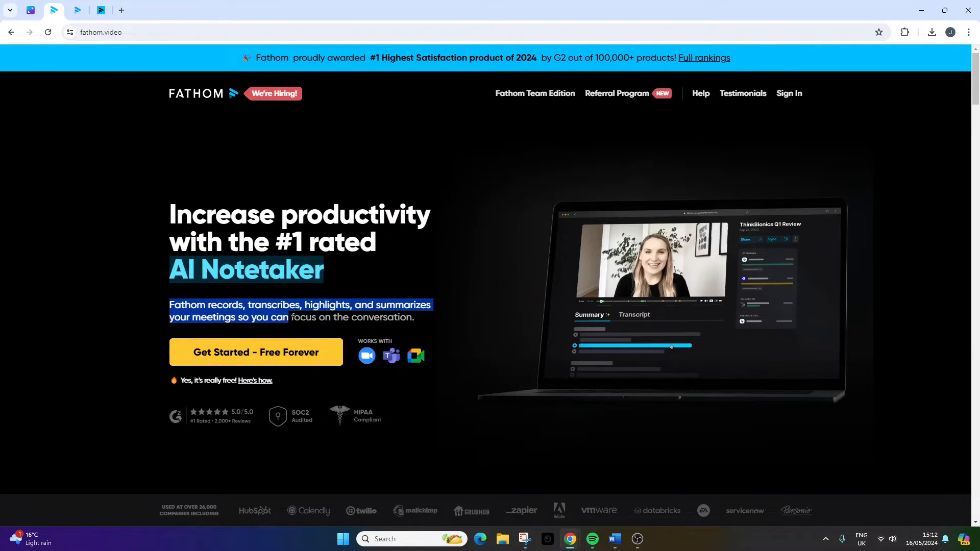
left_click(230, 305)
double_click(225, 304)
double_click(273, 305)
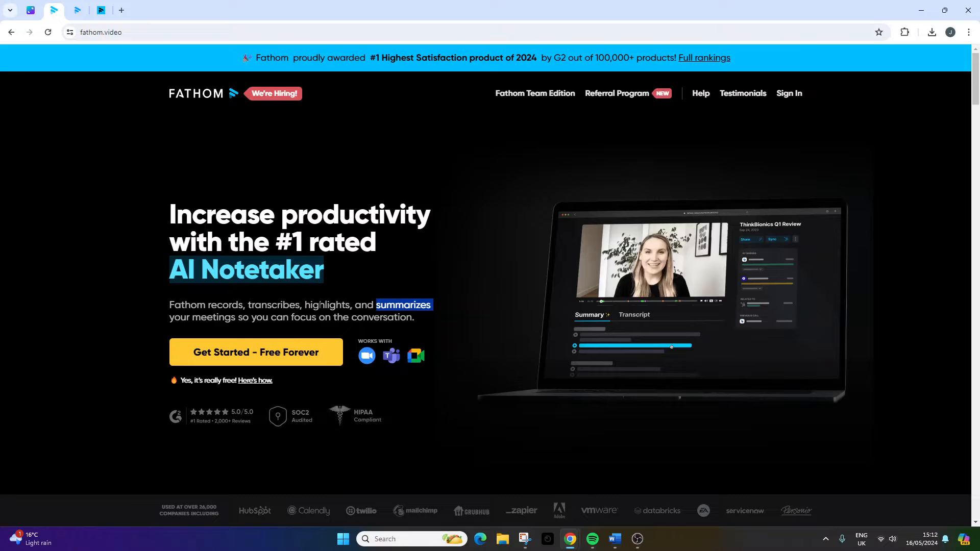
triple_click(323, 305)
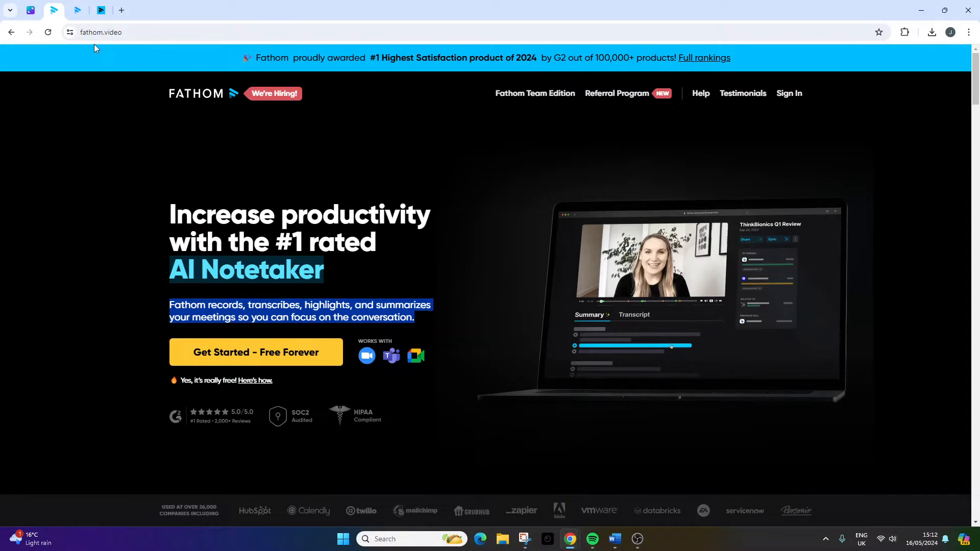
Switch to the Fathom web app tab showing the Demo Call recording
left_click(76, 10)
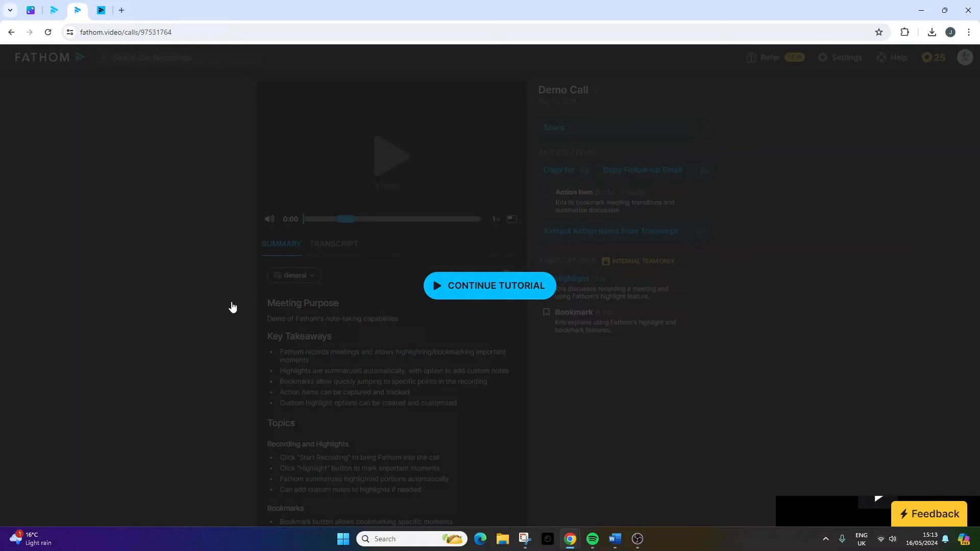
Dismiss the Continue Tutorial overlay and close the profile menu on the Demo Call page
left_click(215, 319)
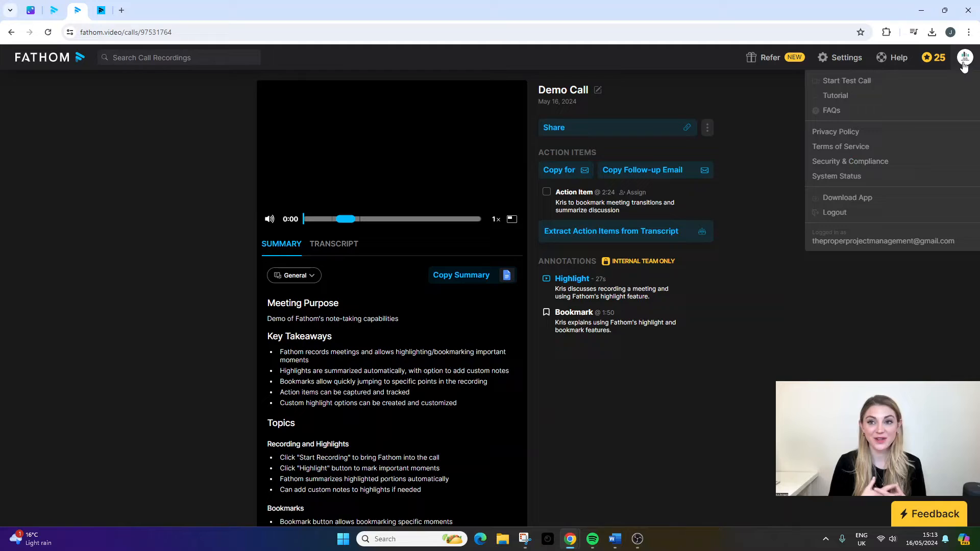
mouse_move(963, 57)
left_click(737, 154)
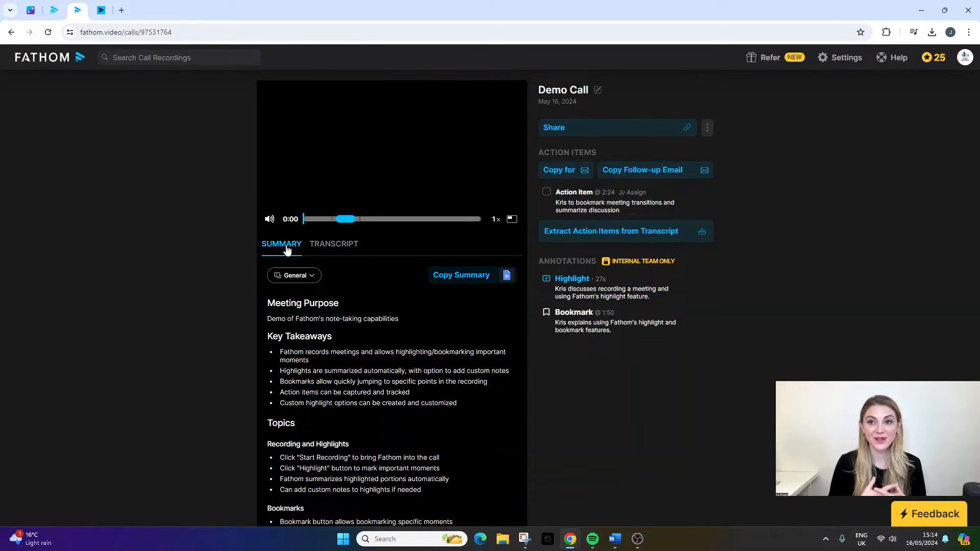
Switch the Demo Call summary template from General to Project Update and show the transcript
left_click(312, 277)
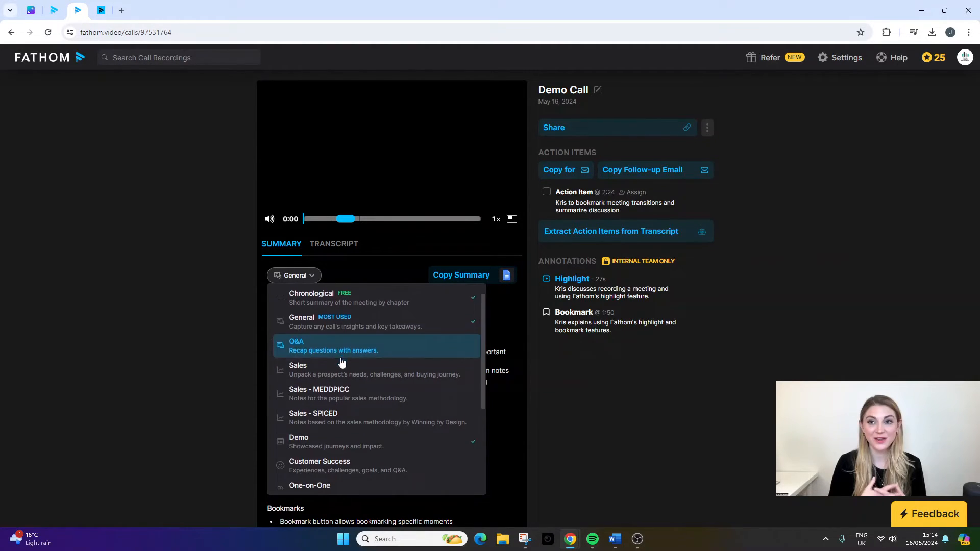
scroll(321, 353, "down", 2)
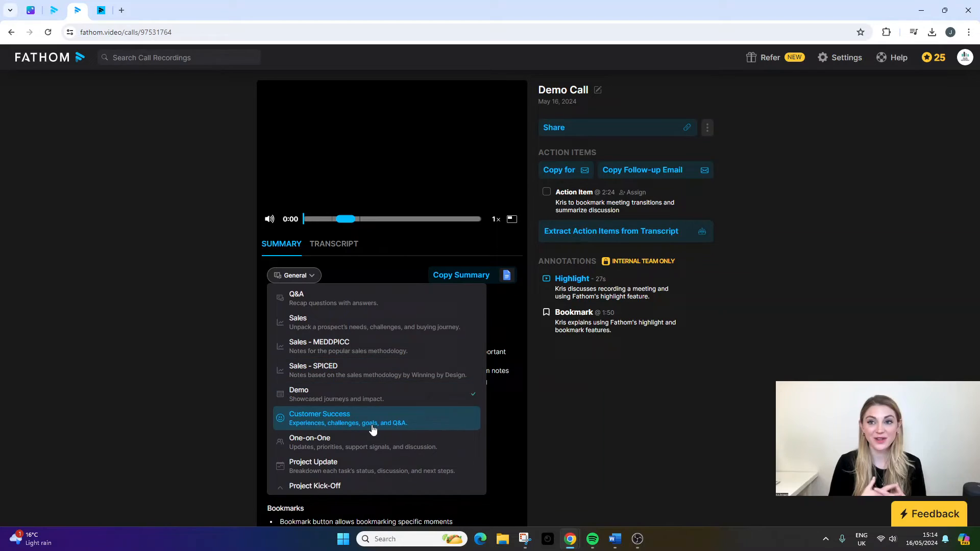
scroll(343, 409, "down", 1)
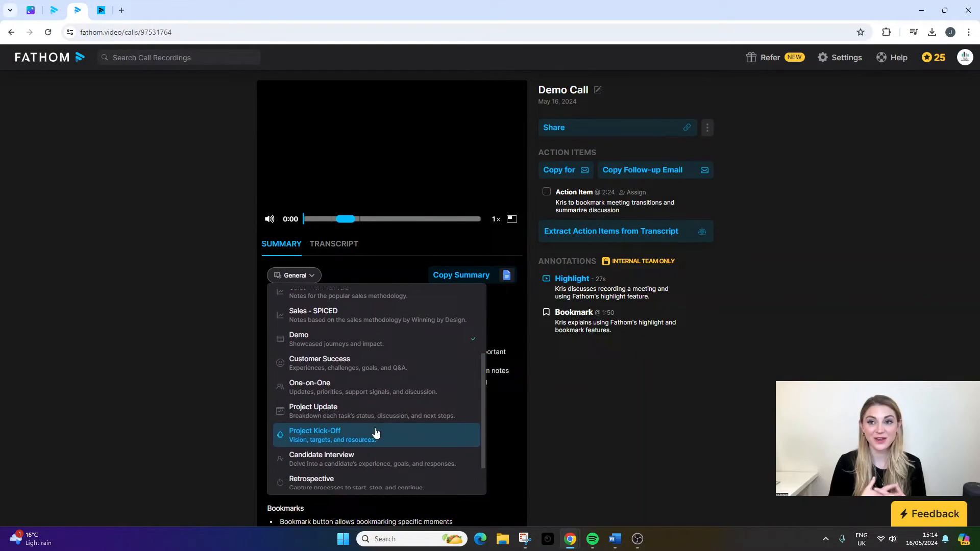
scroll(373, 426, "down", 1)
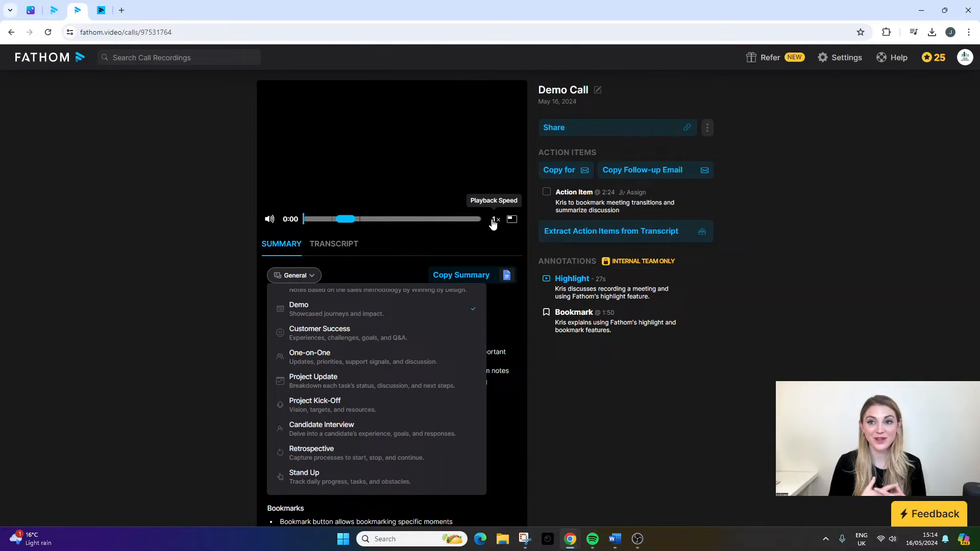
left_click(219, 340)
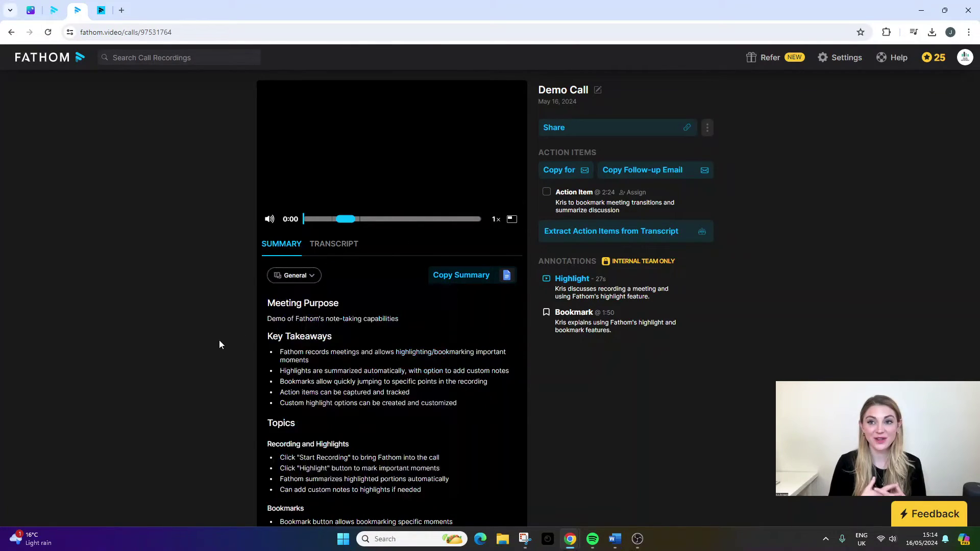
left_click(311, 284)
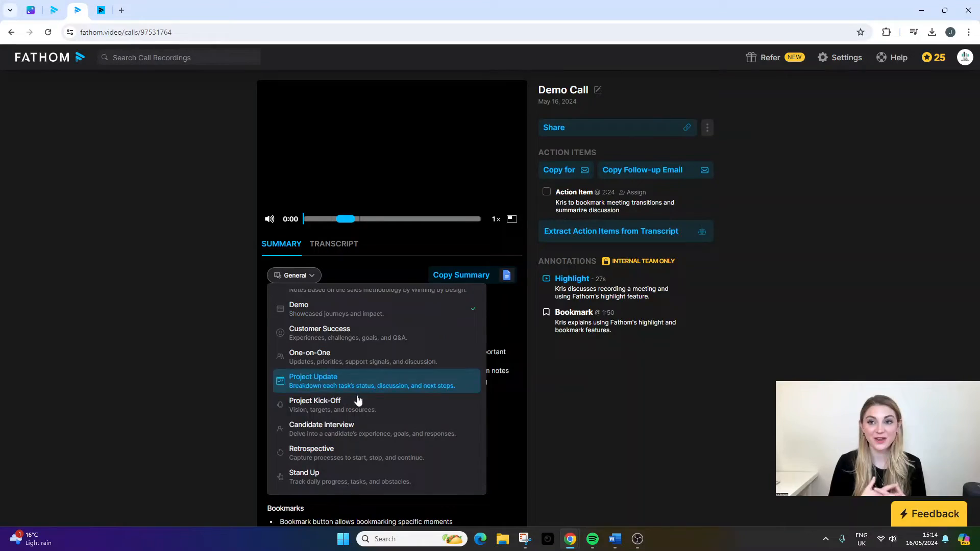
left_click(340, 386)
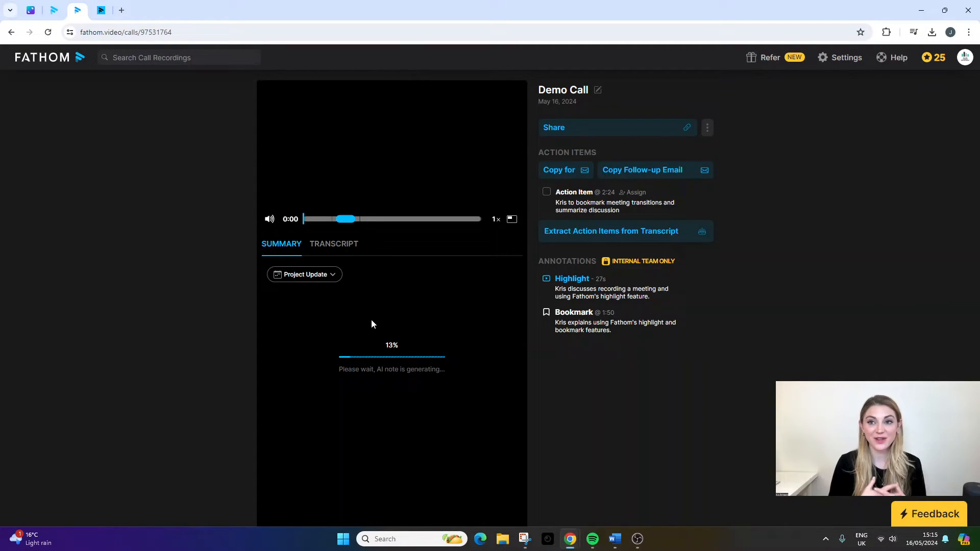
left_click(291, 275)
left_click(541, 353)
left_click(334, 243)
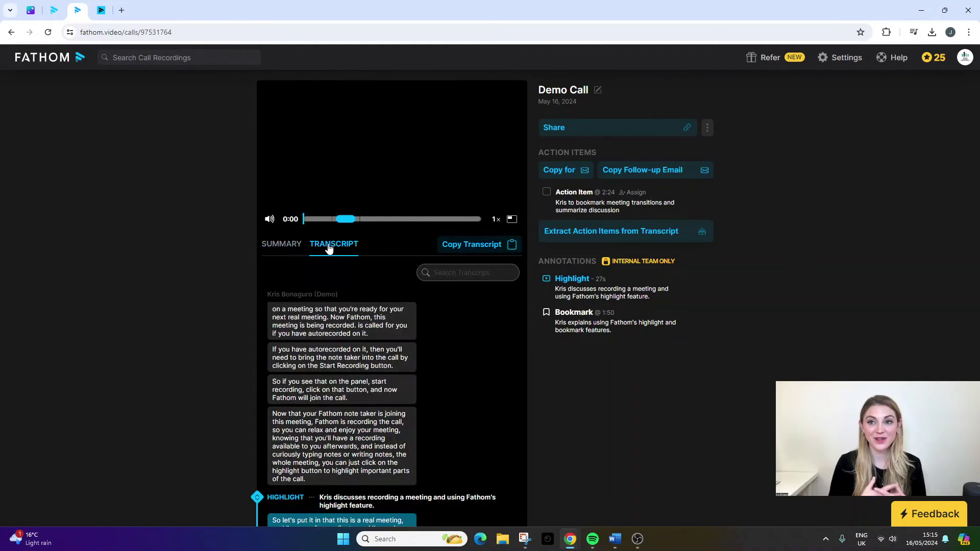
left_click(291, 313)
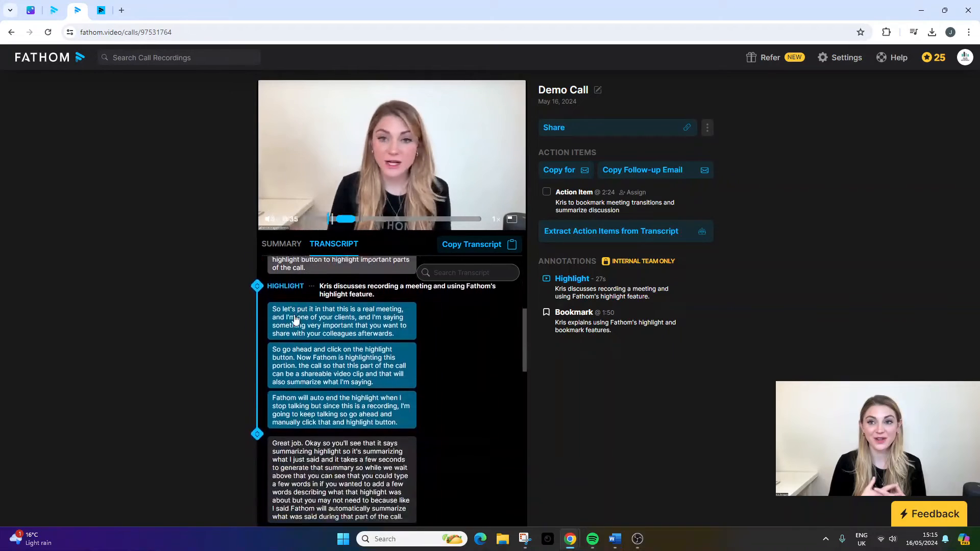
scroll(344, 345, "down", 5)
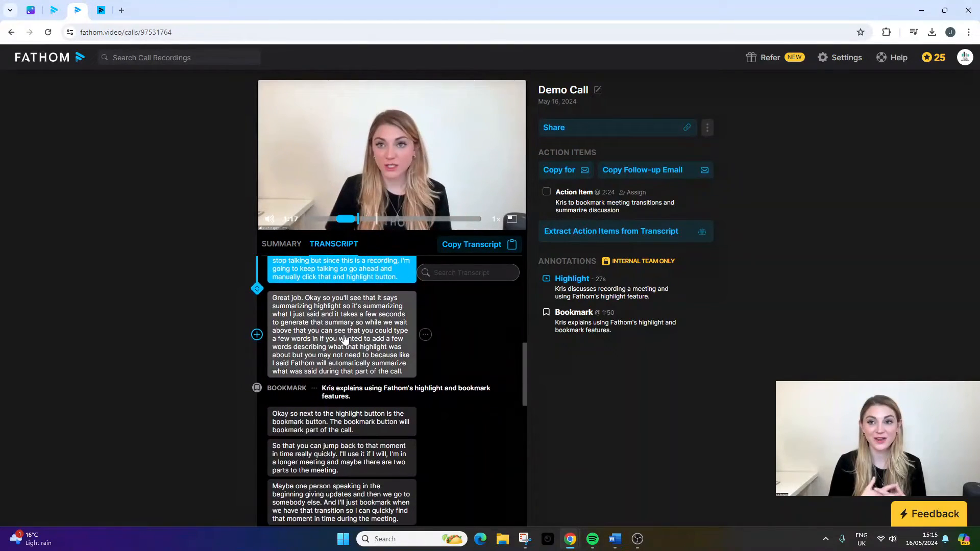
scroll(352, 368, "down", 2)
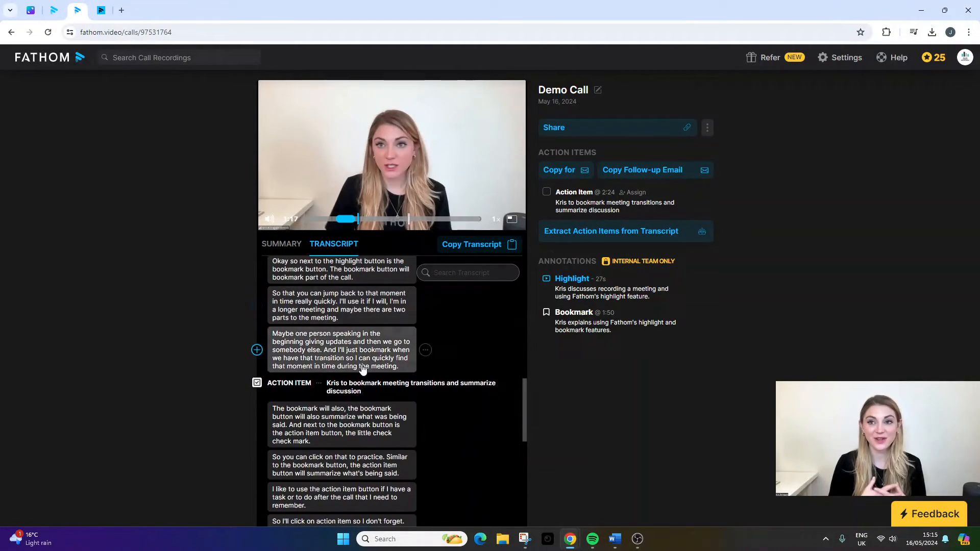
scroll(362, 371, "down", 2)
scroll(363, 360, "up", 4)
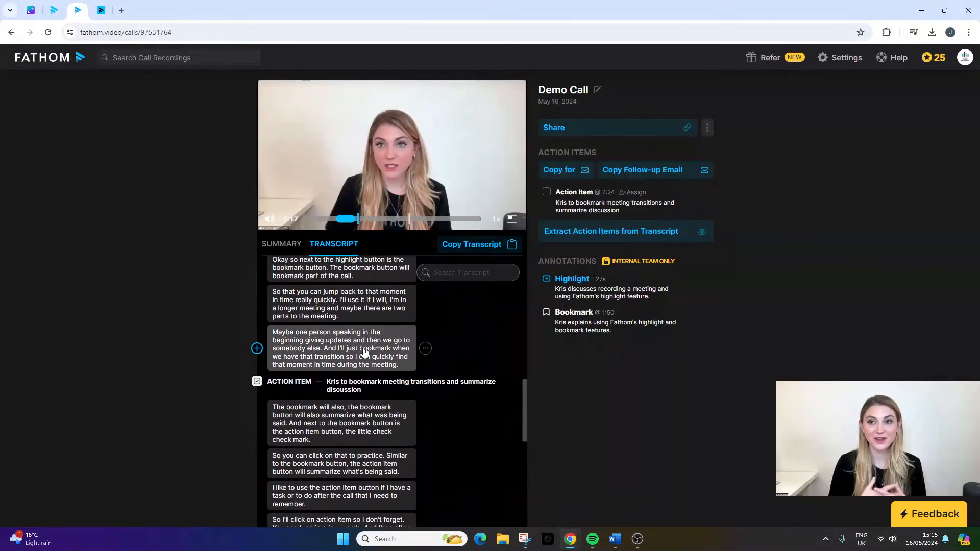
scroll(363, 352, "up", 3)
scroll(364, 352, "up", 3)
scroll(364, 352, "up", 4)
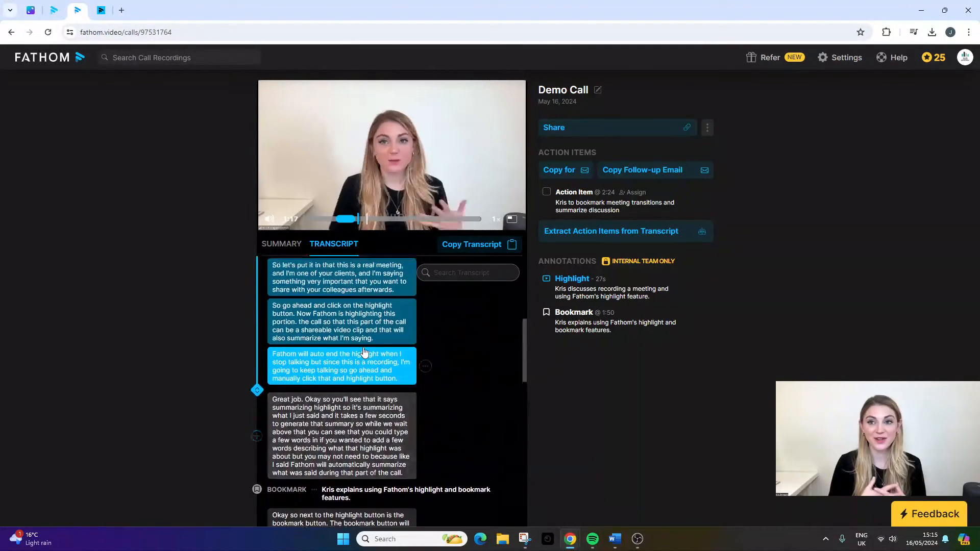
scroll(364, 352, "up", 3)
scroll(366, 352, "up", 4)
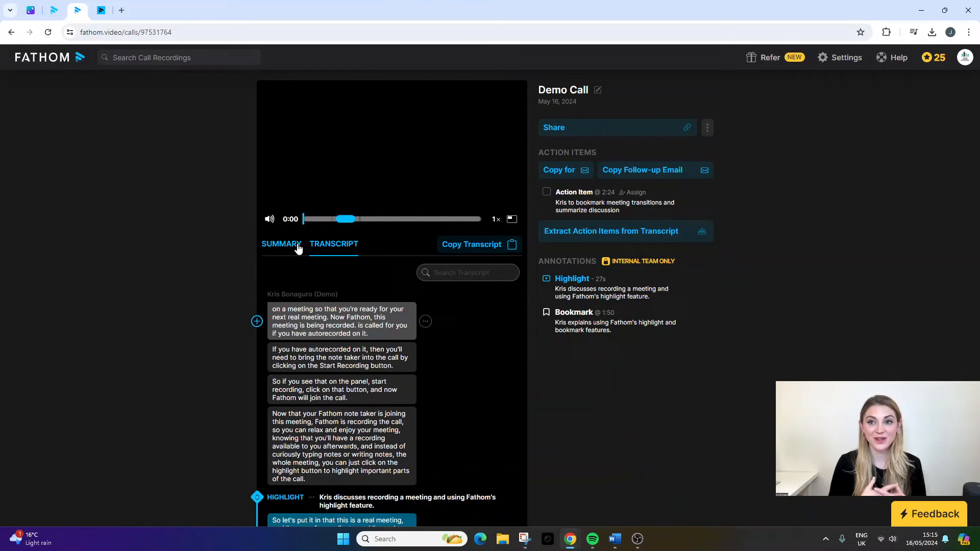
Show the Project Update AI summary and select its Meeting Purpose, Issues & Tickets and Objective headings
left_click(282, 243)
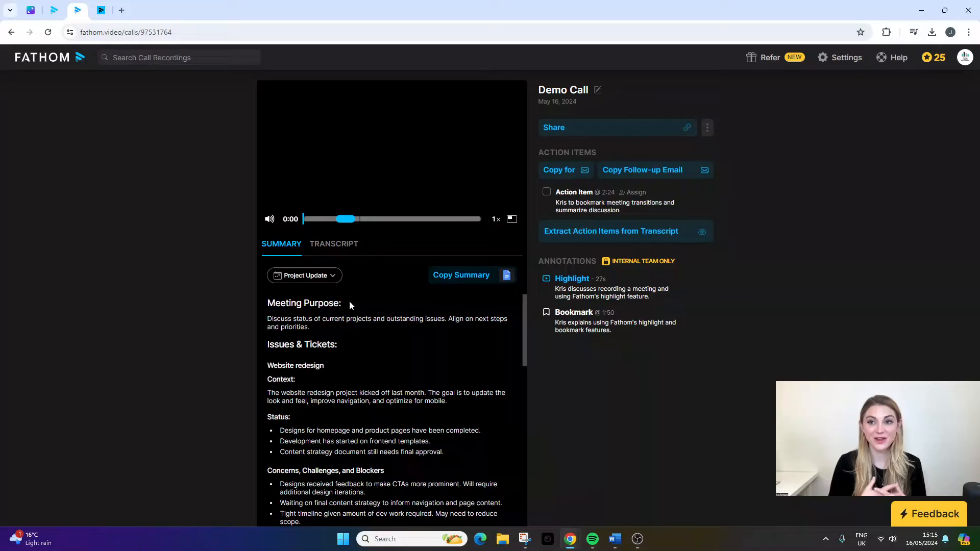
triple_click(298, 303)
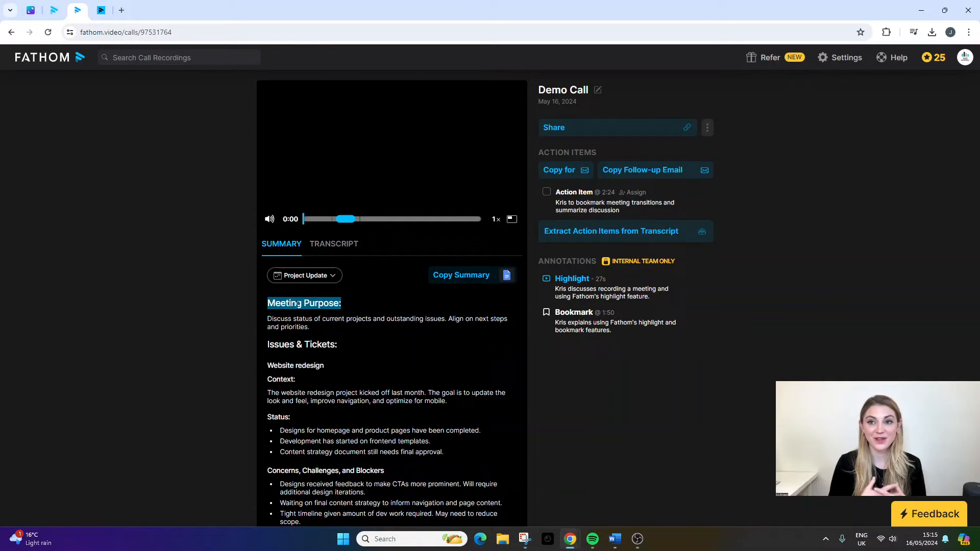
left_click(302, 344)
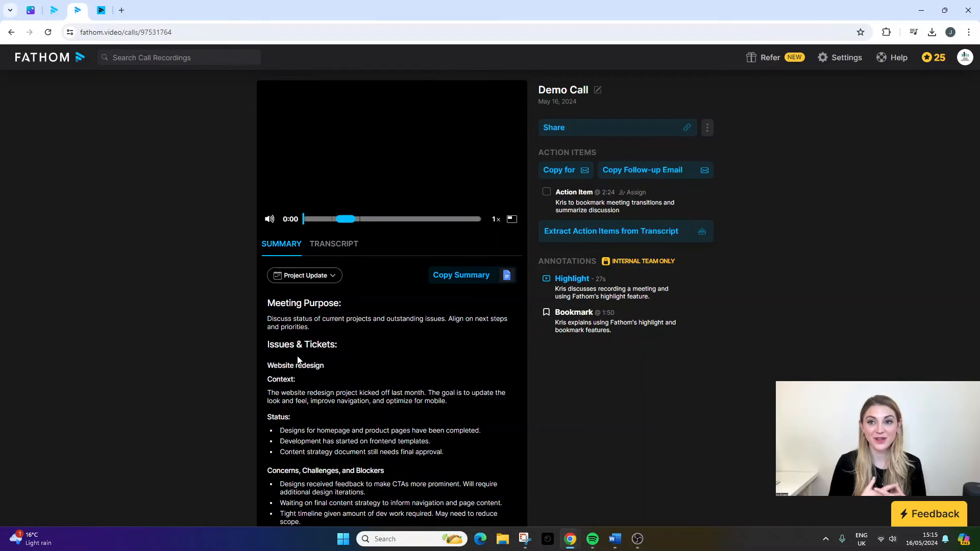
triple_click(301, 345)
scroll(307, 360, "down", 3)
scroll(306, 360, "down", 3)
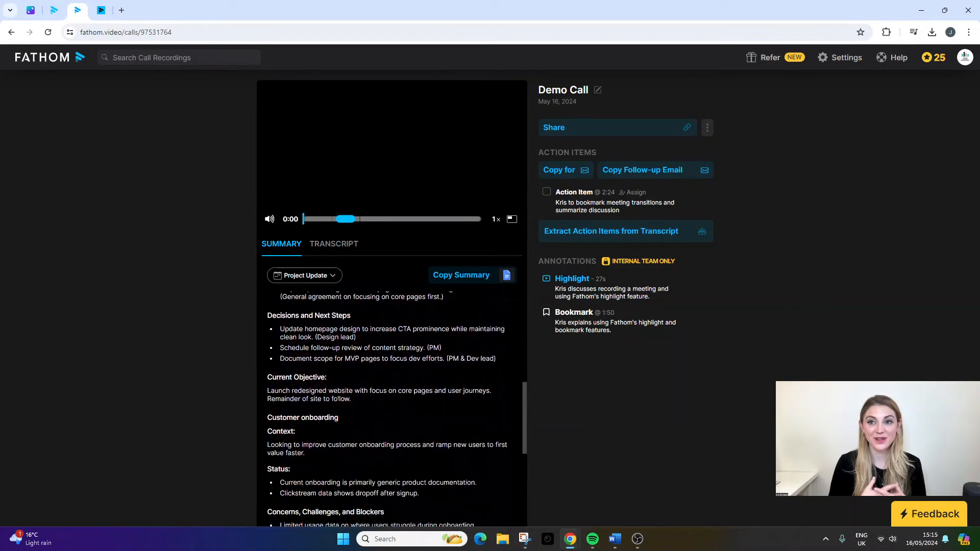
double_click(308, 356)
scroll(309, 356, "down", 1)
scroll(336, 393, "down", 3)
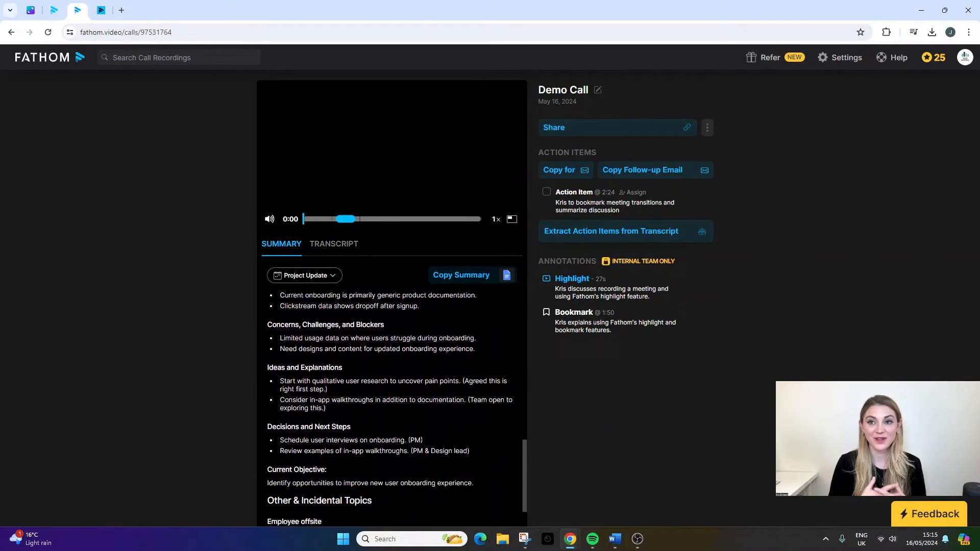
scroll(336, 399, "up", 4)
scroll(336, 406, "up", 3)
scroll(331, 415, "up", 3)
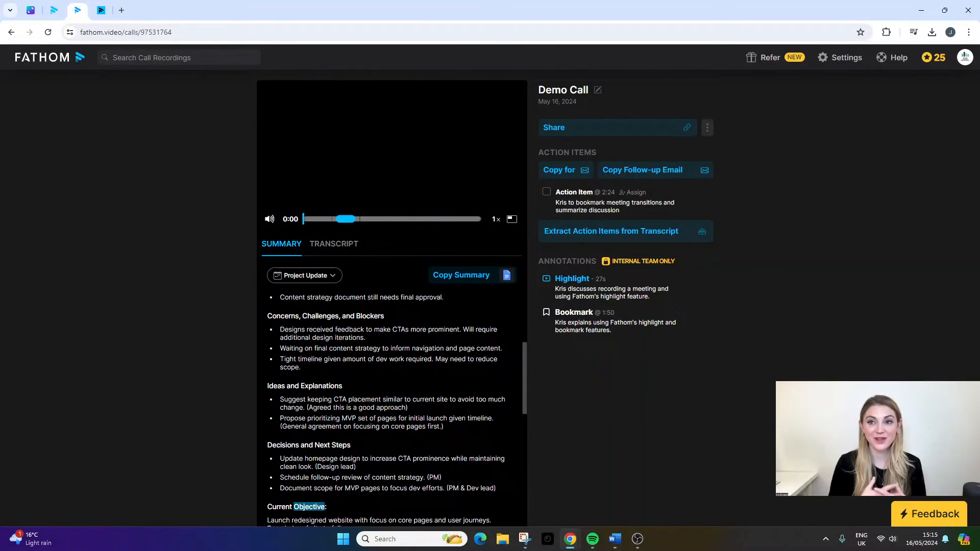
scroll(329, 398, "up", 5)
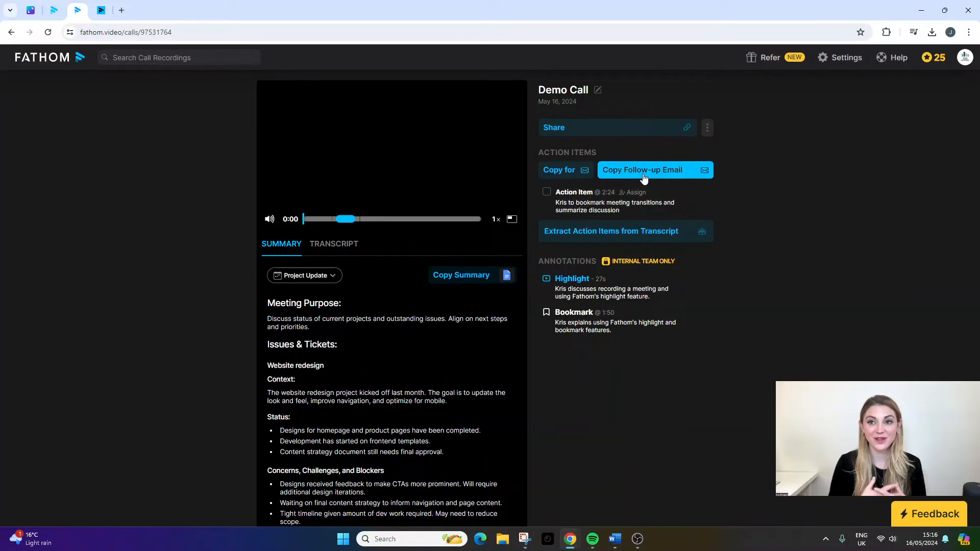
left_click(588, 175)
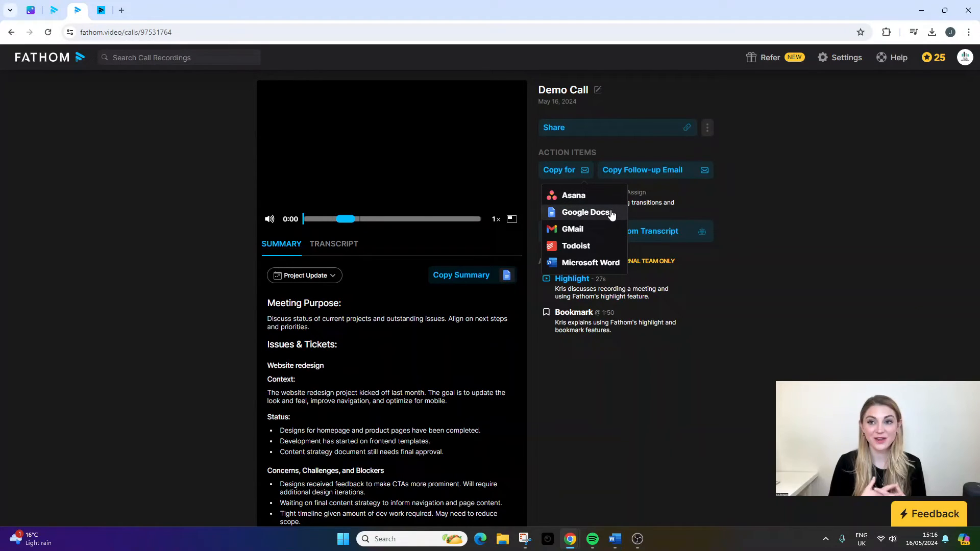
left_click(855, 265)
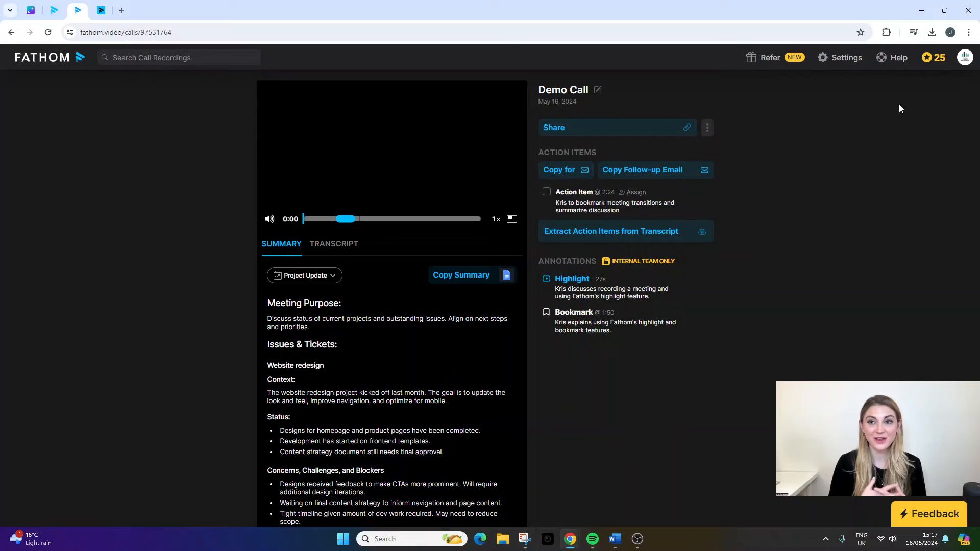
Open the account settings page, then check and close the account and help menu
left_click(840, 61)
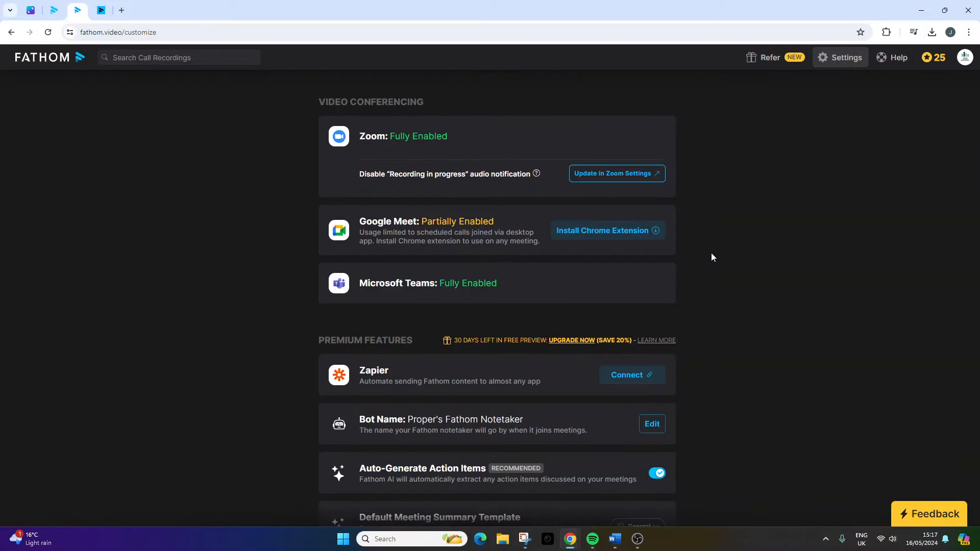
scroll(708, 250, "down", 3)
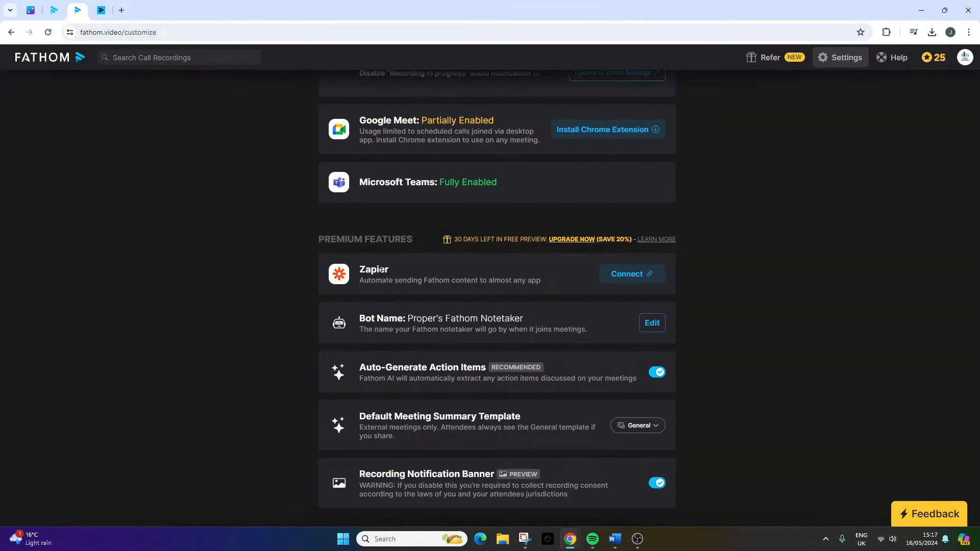
scroll(440, 330, "down", 2)
scroll(447, 332, "down", 2)
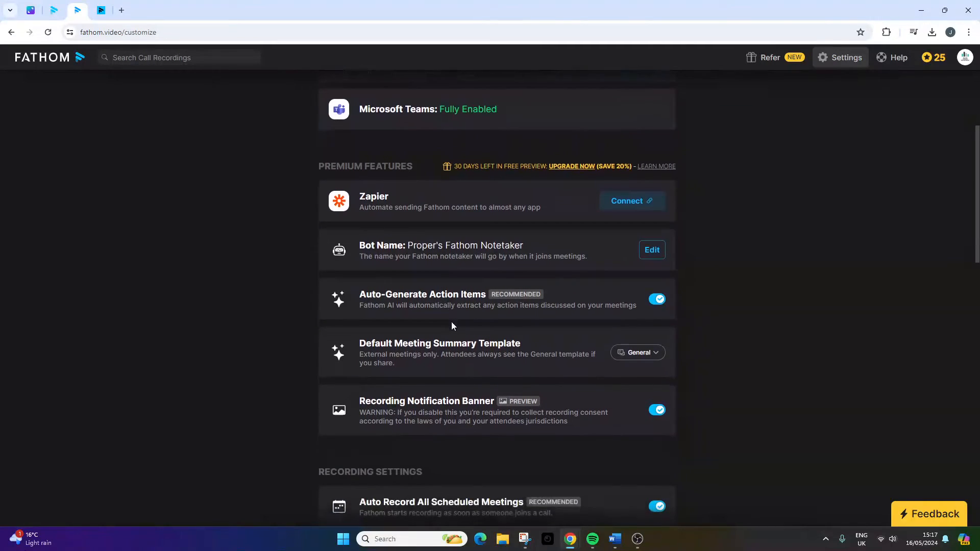
scroll(485, 360, "down", 2)
scroll(766, 313, "down", 2)
scroll(741, 323, "down", 2)
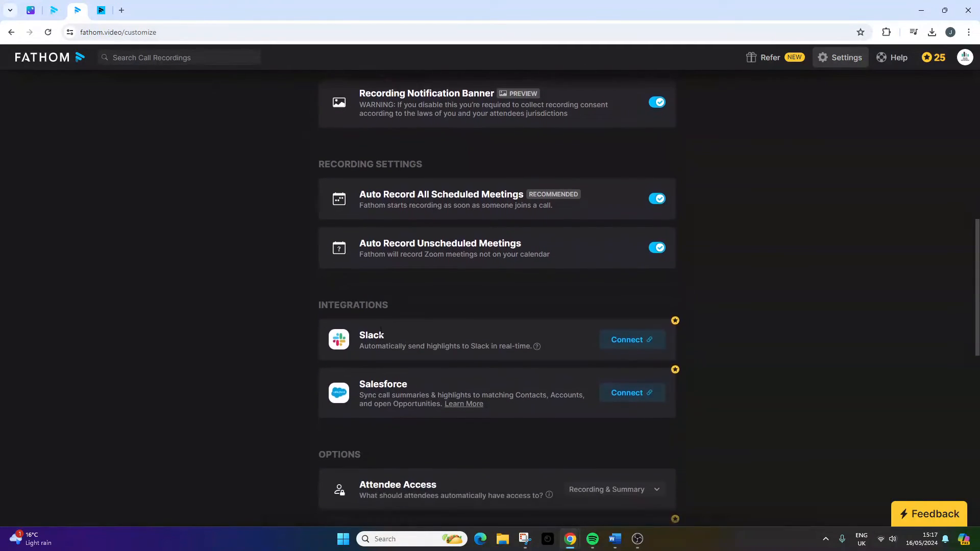
scroll(741, 324, "down", 1)
scroll(400, 329, "down", 1)
scroll(400, 330, "down", 1)
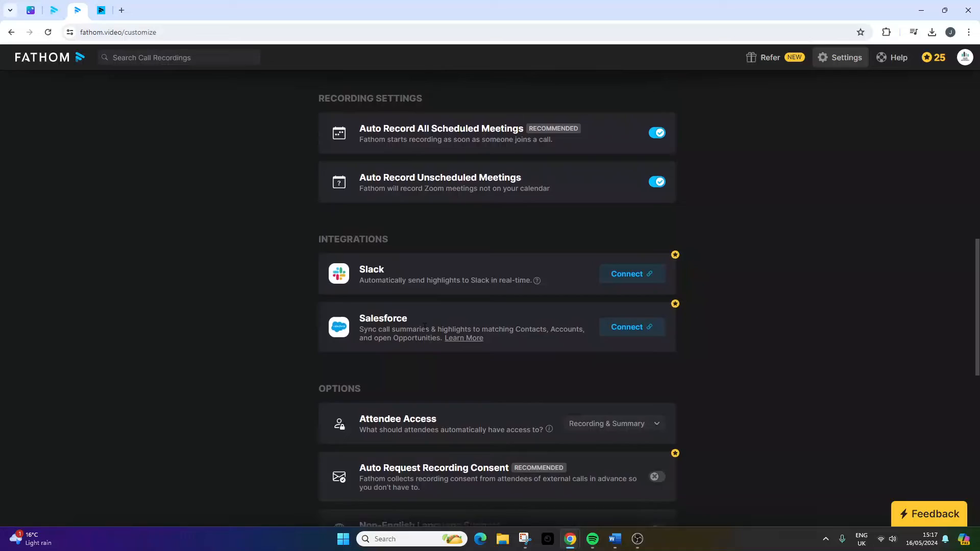
scroll(441, 334, "down", 1)
scroll(441, 335, "down", 2)
scroll(713, 329, "down", 2)
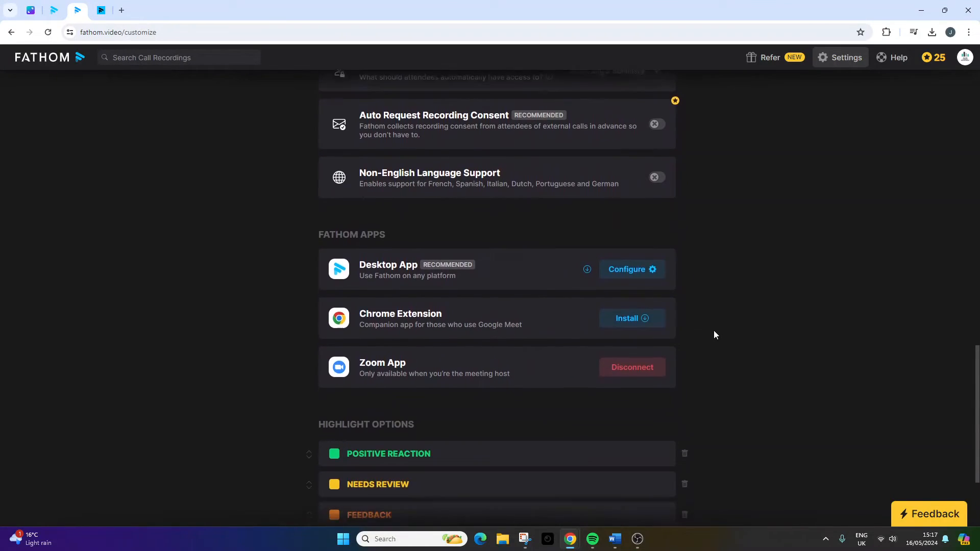
scroll(427, 269, "up", 2)
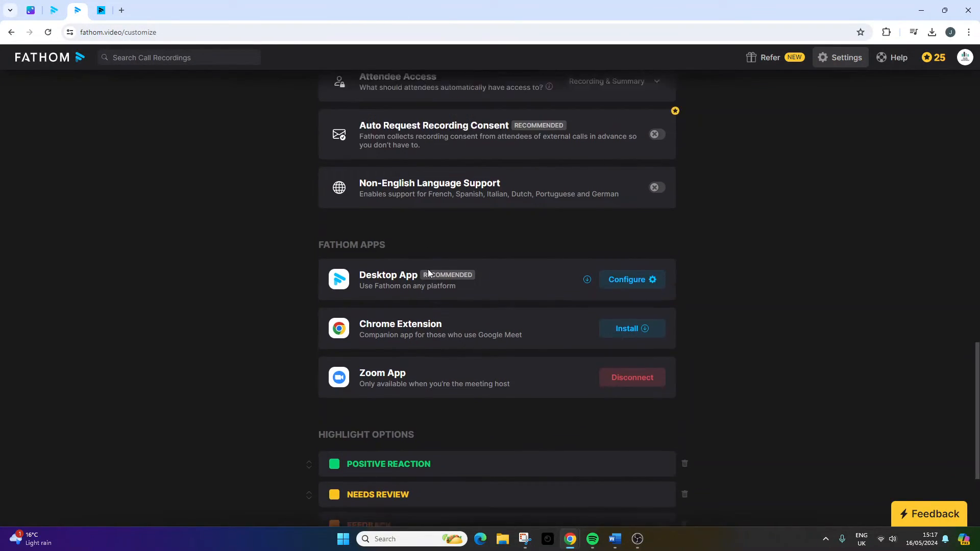
scroll(428, 269, "up", 4)
scroll(427, 269, "up", 4)
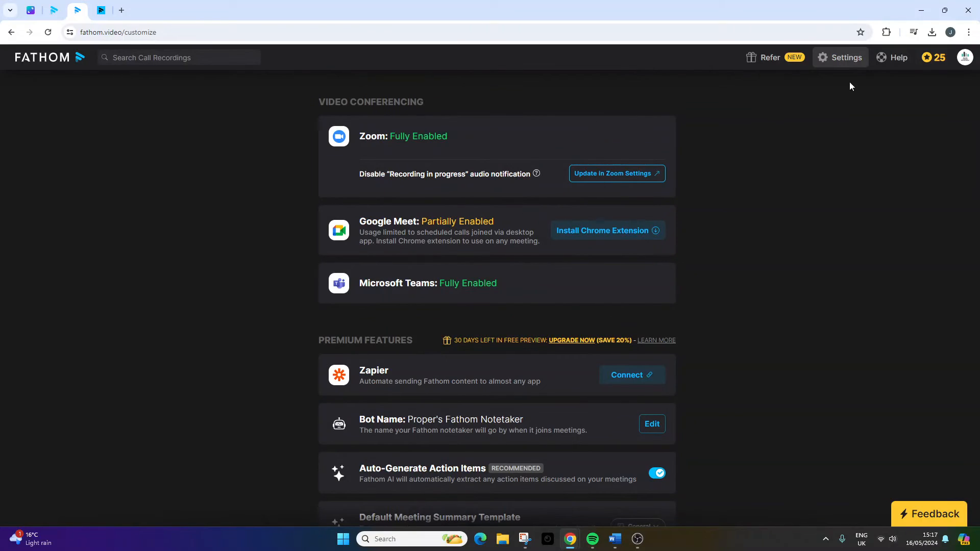
left_click(965, 58)
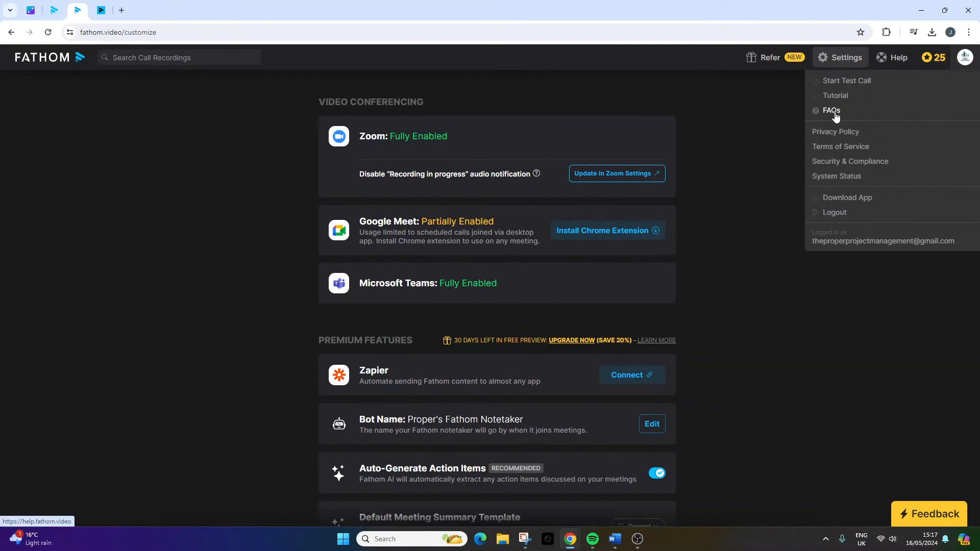
left_click(759, 214)
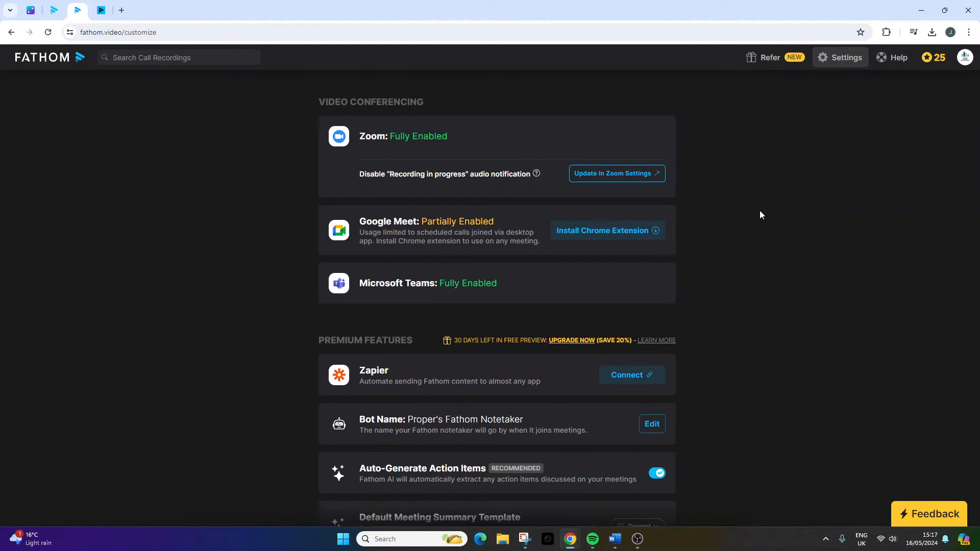
left_click(100, 10)
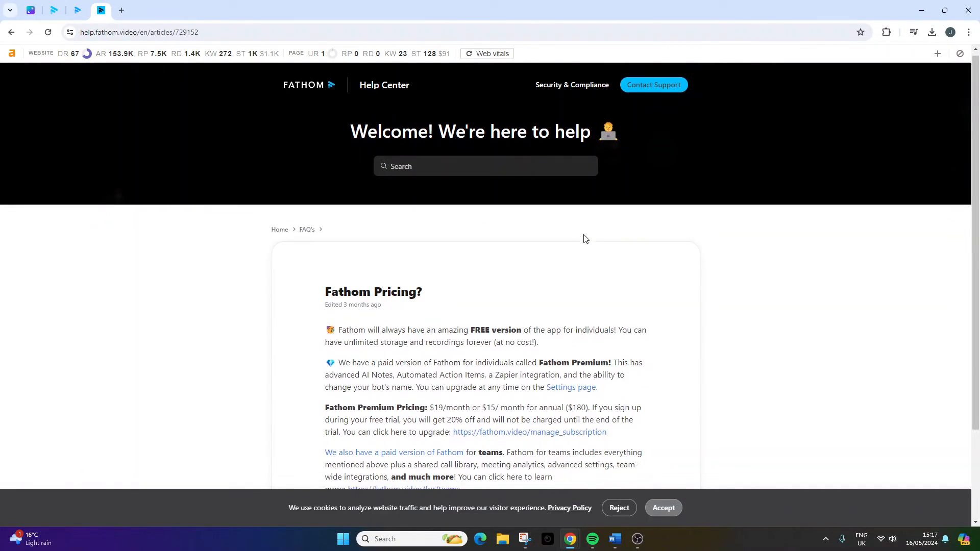
scroll(585, 238, "down", 2)
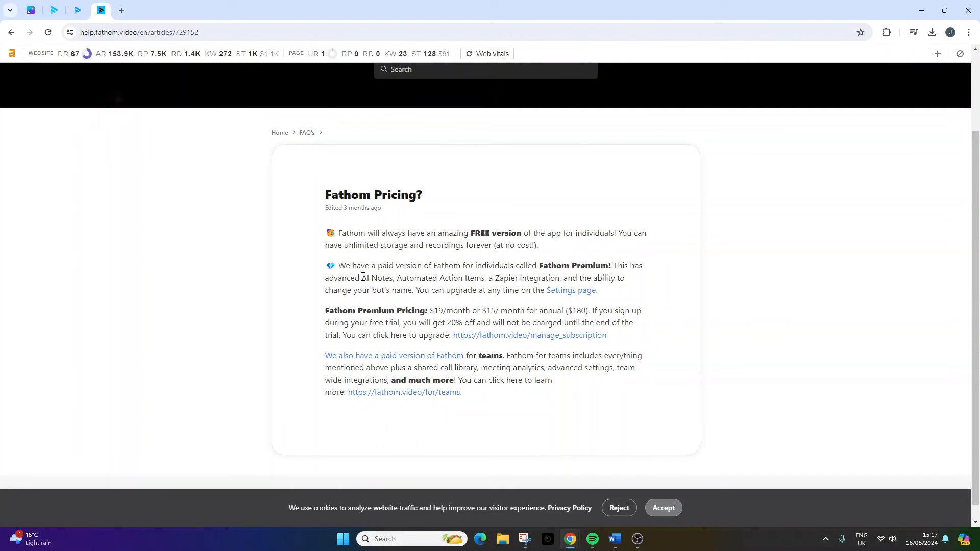
left_click_drag(325, 278, 528, 279)
left_click(480, 289)
left_click_drag(325, 291, 403, 293)
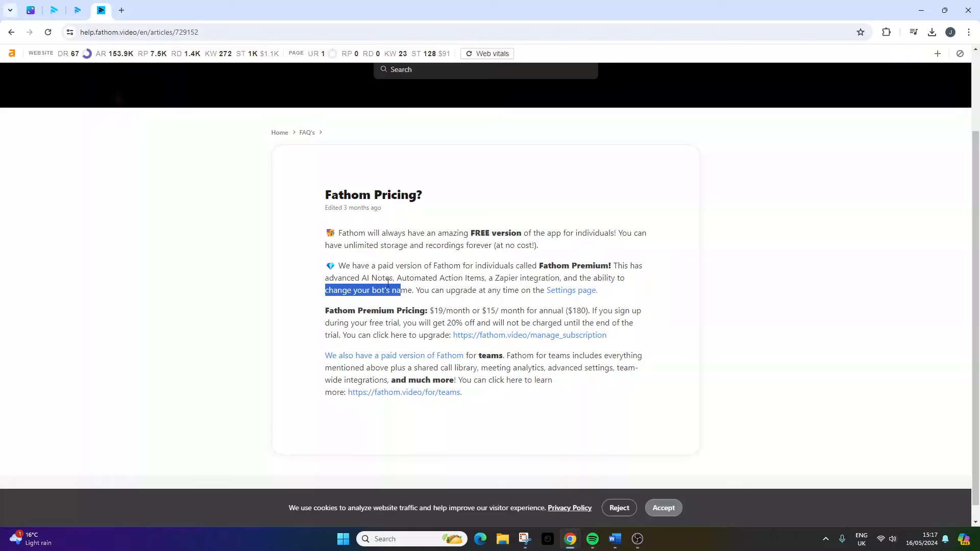
left_click(62, 6)
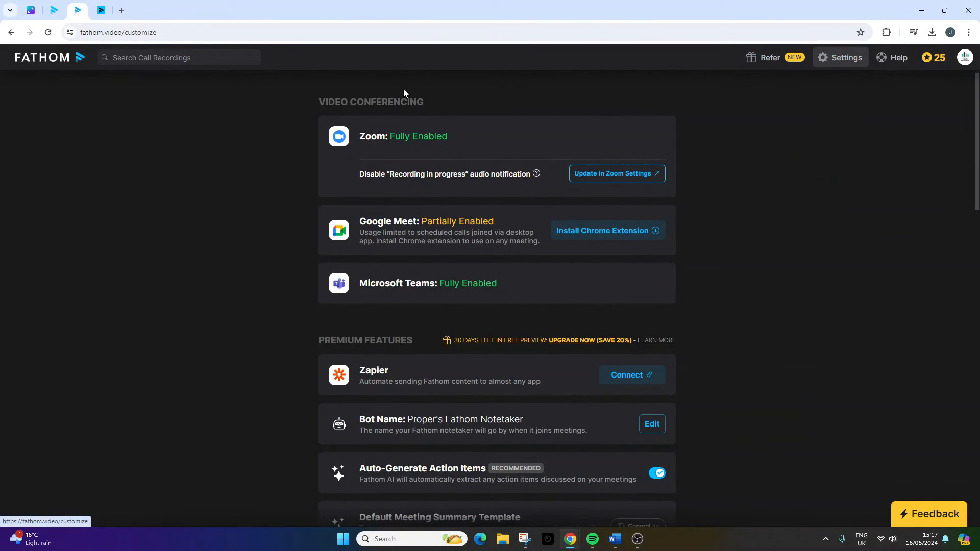
Return to the home page of recorded calls and open the Playlists section
left_click(68, 62)
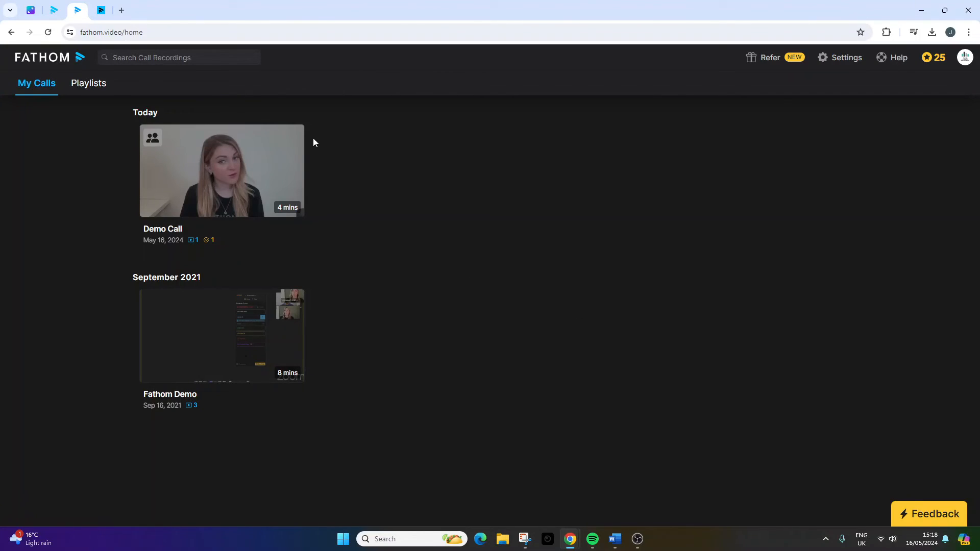
left_click(74, 86)
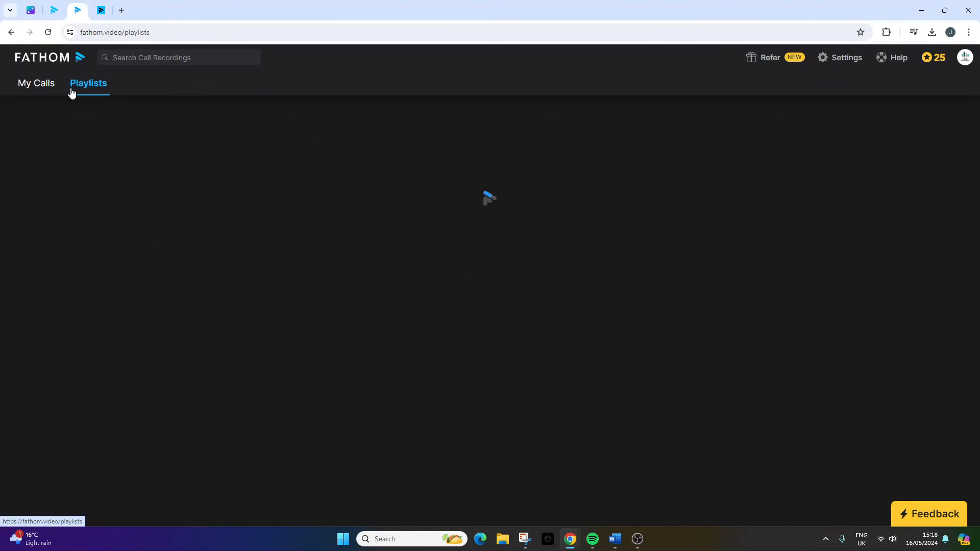